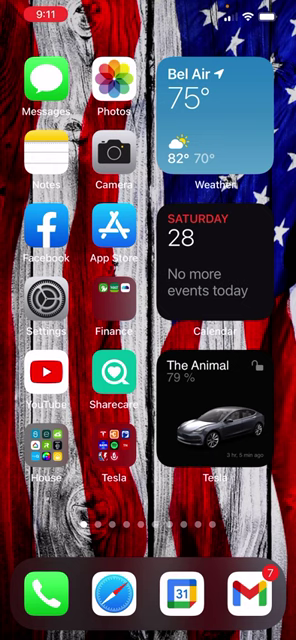
- Open the Tesla folder, then close it to show The Animal's car widget at 79%
{"action": "left_click", "coordinate": [113, 446]}
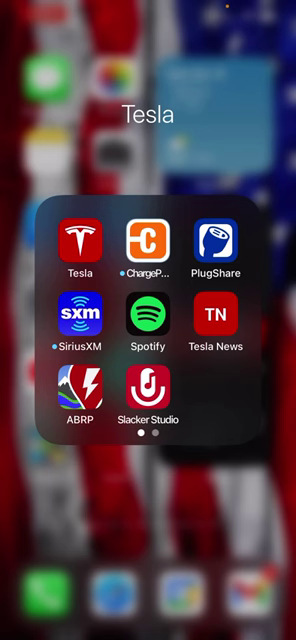
{"action": "left_click", "coordinate": [148, 520]}
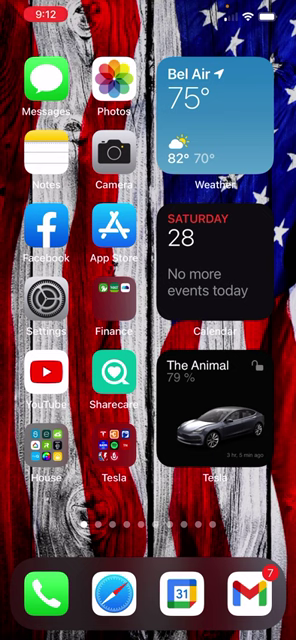
- Long-press the home screen until icons jiggle and removal badges appear
{"action": "left_click", "coordinate": [45, 445]}
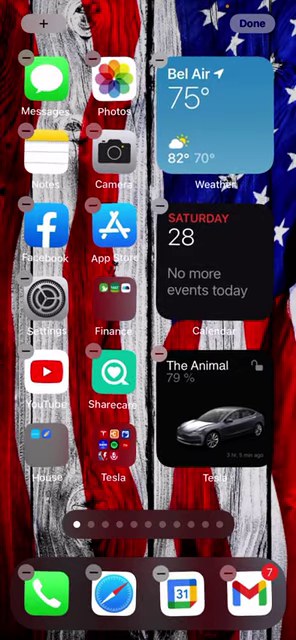
- Browse the widget gallery from the + button, then dismiss it without adding a widget
{"action": "left_click", "coordinate": [43, 24]}
{"action": "scroll", "coordinate": [148, 400], "scroll_direction": "down", "scroll_amount": 8}
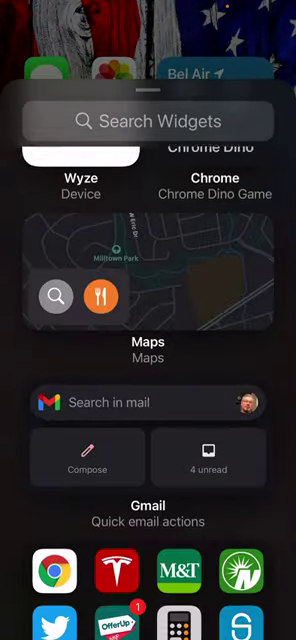
{"action": "scroll", "coordinate": [148, 400], "scroll_direction": "down", "scroll_amount": 6}
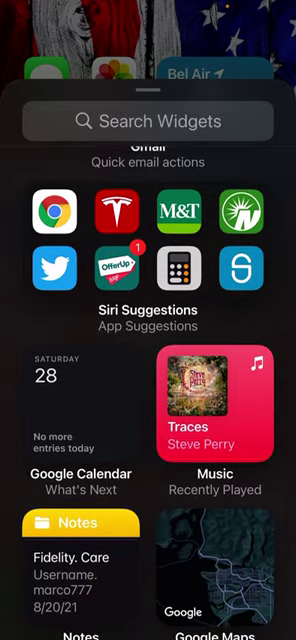
{"action": "scroll", "coordinate": [148, 400], "scroll_direction": "up", "scroll_amount": 8}
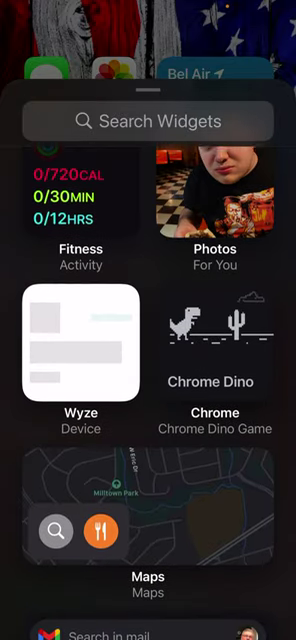
{"action": "scroll", "coordinate": [148, 400], "scroll_direction": "up", "scroll_amount": 6}
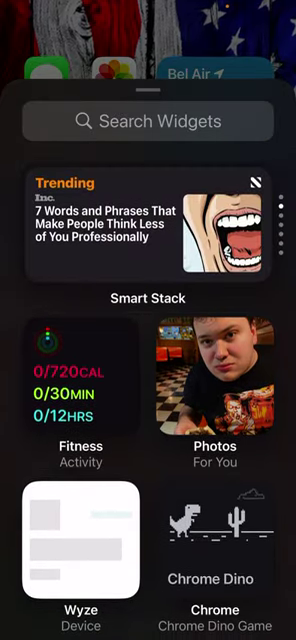
{"action": "key", "text": "Escape"}
{"action": "left_click", "coordinate": [252, 24]}
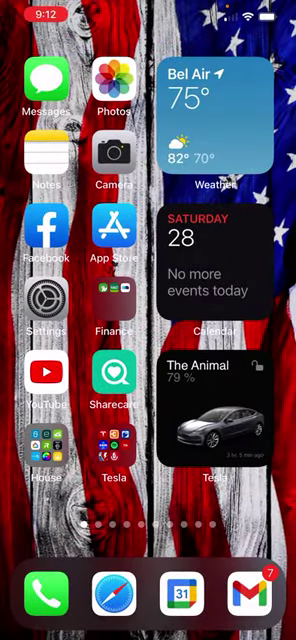